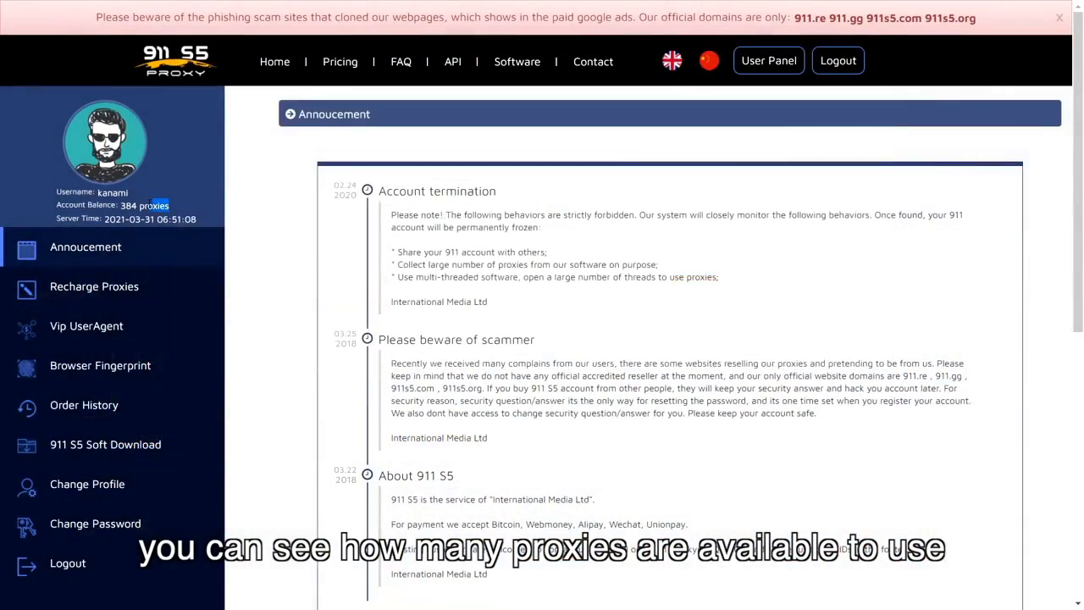
Check the 384-proxy balance, then go to the 911 S5 Soft Download page
drag(152, 205, 57, 206)
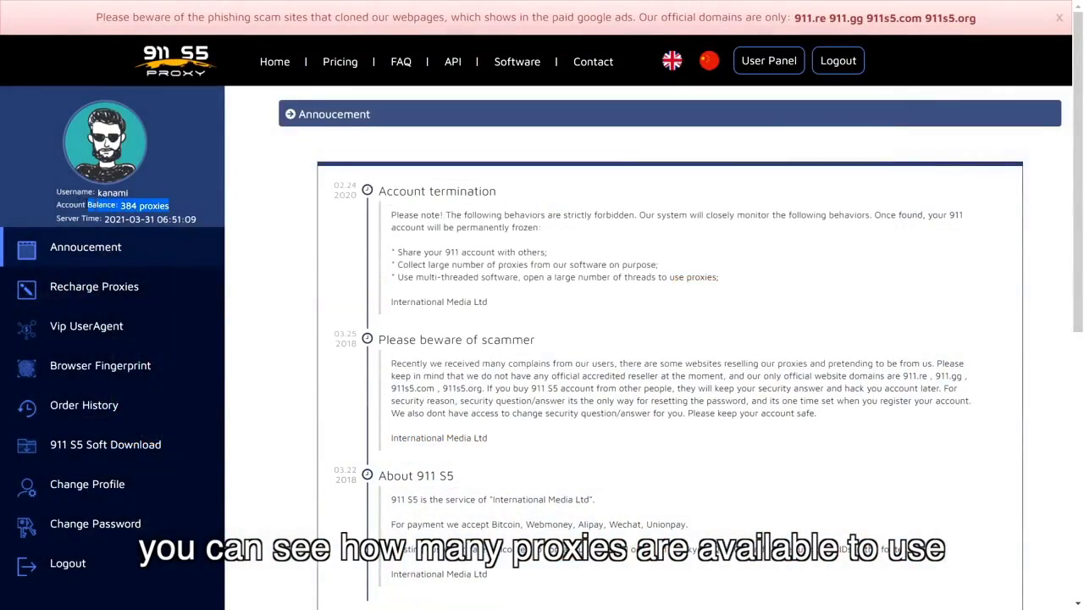
click(177, 204)
click(143, 460)
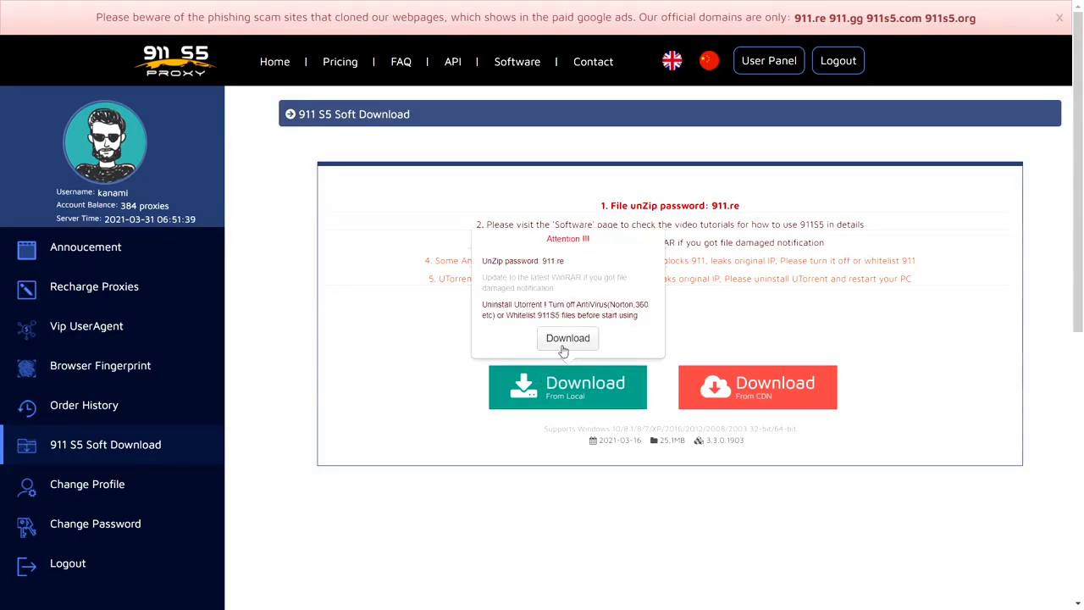
Download the client and add the two BotChiefDebug60 programs to the proxied program list
click(565, 339)
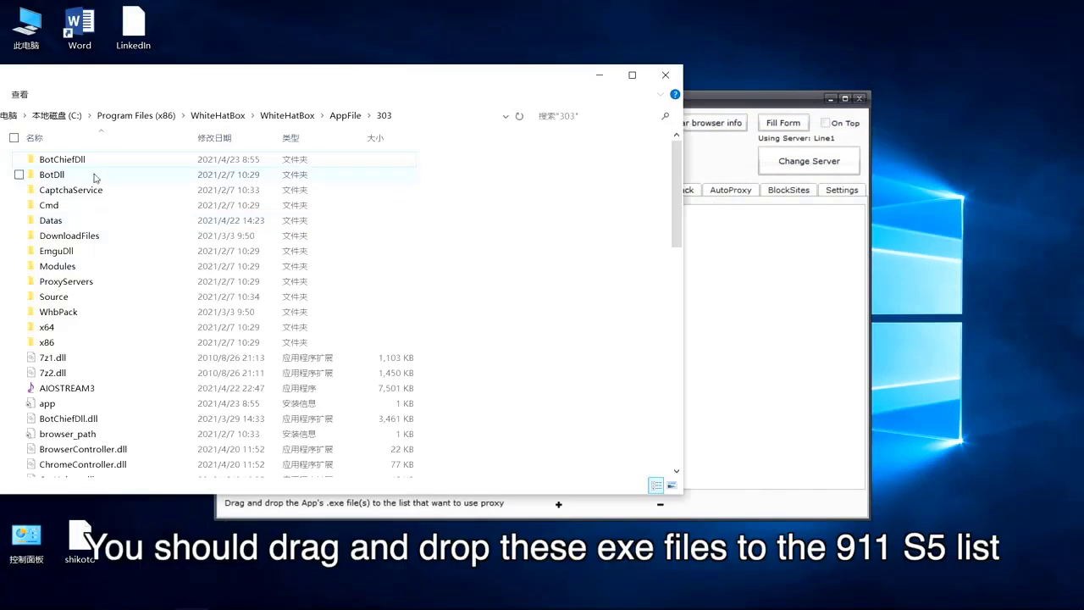
double_click(68, 161)
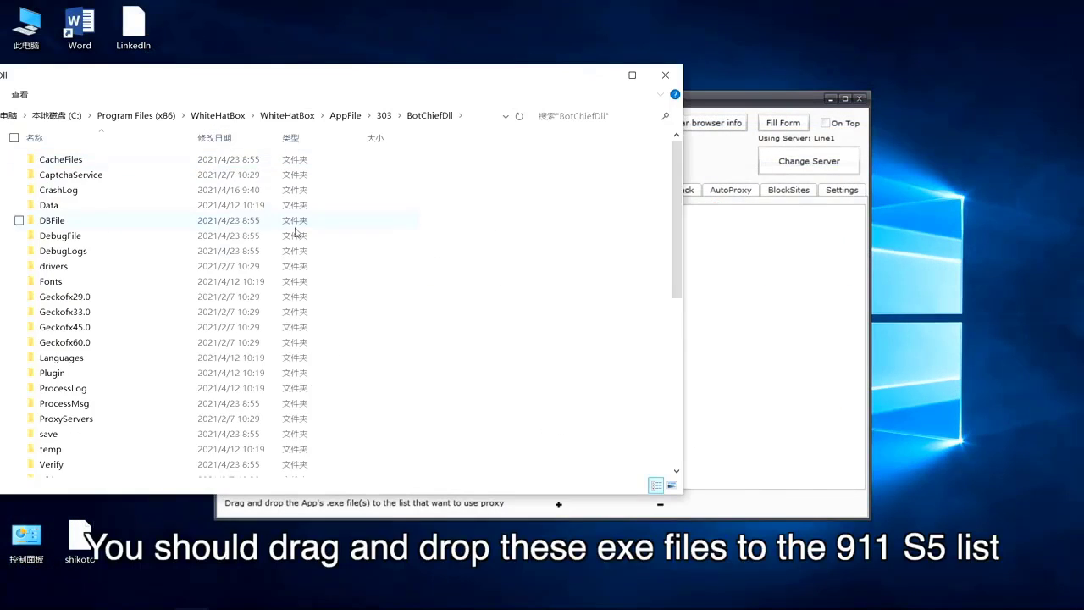
scroll(381, 279, down, 5)
click(406, 347)
shift+click(373, 365)
drag(373, 364, 773, 385)
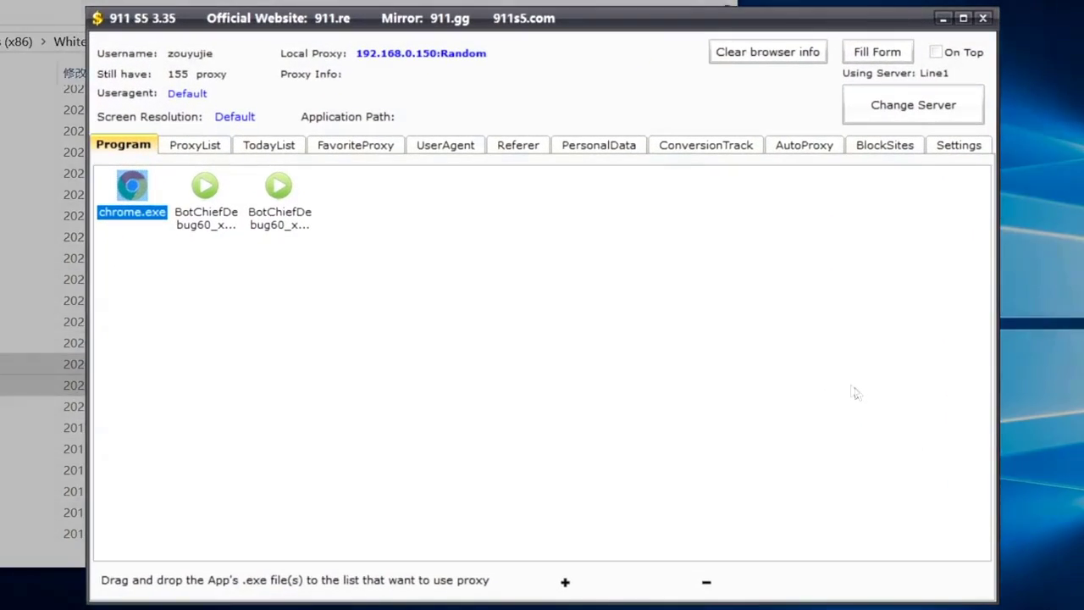
Save the 911 S5 port forward range as 5000–5009
click(981, 149)
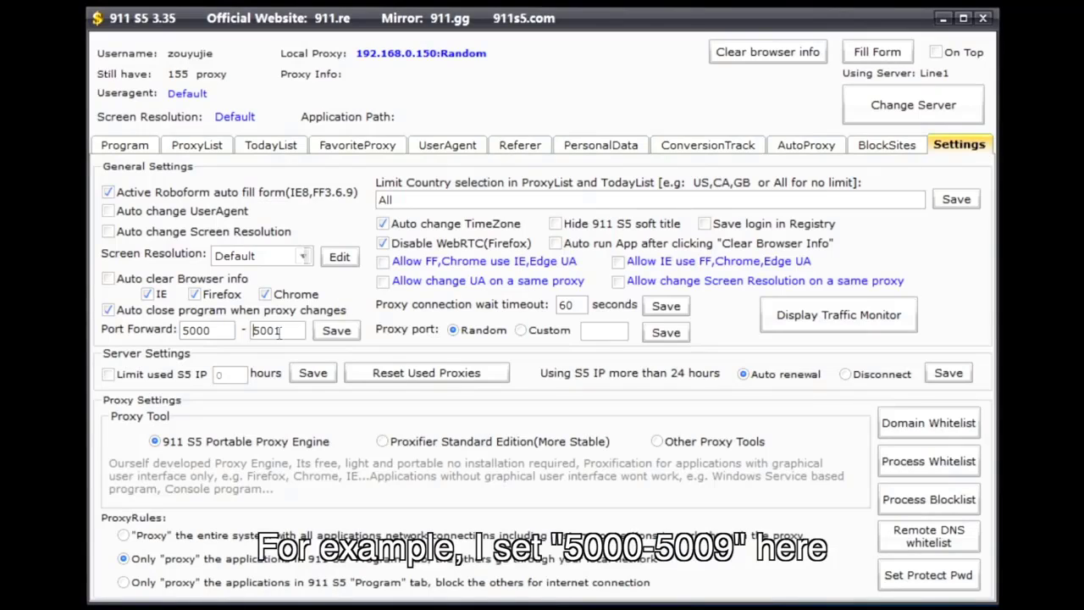
key(BackSpace)
text(9)
click(336, 330)
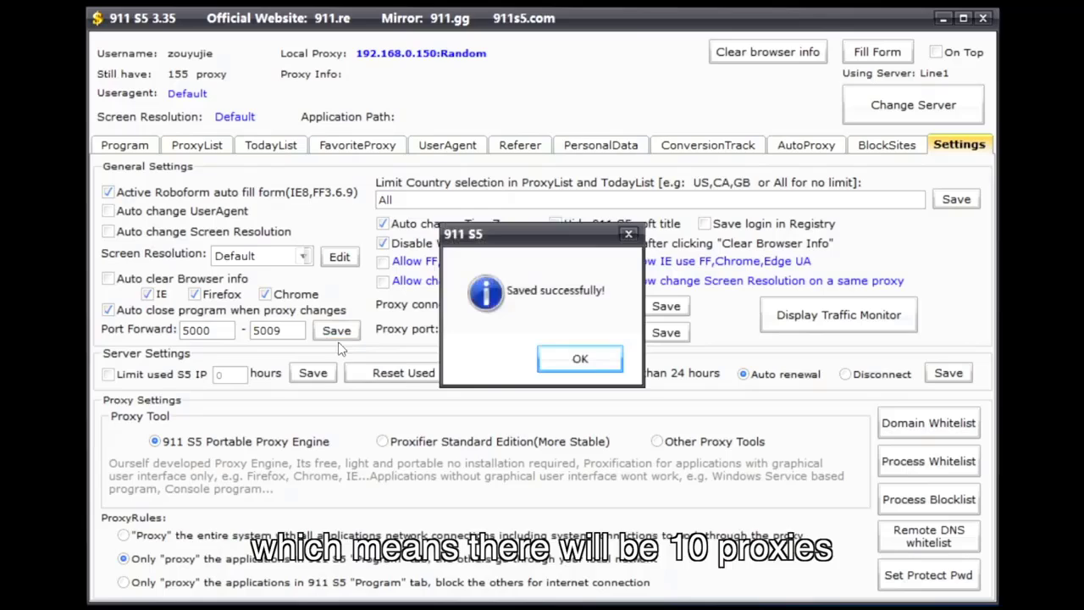
click(576, 359)
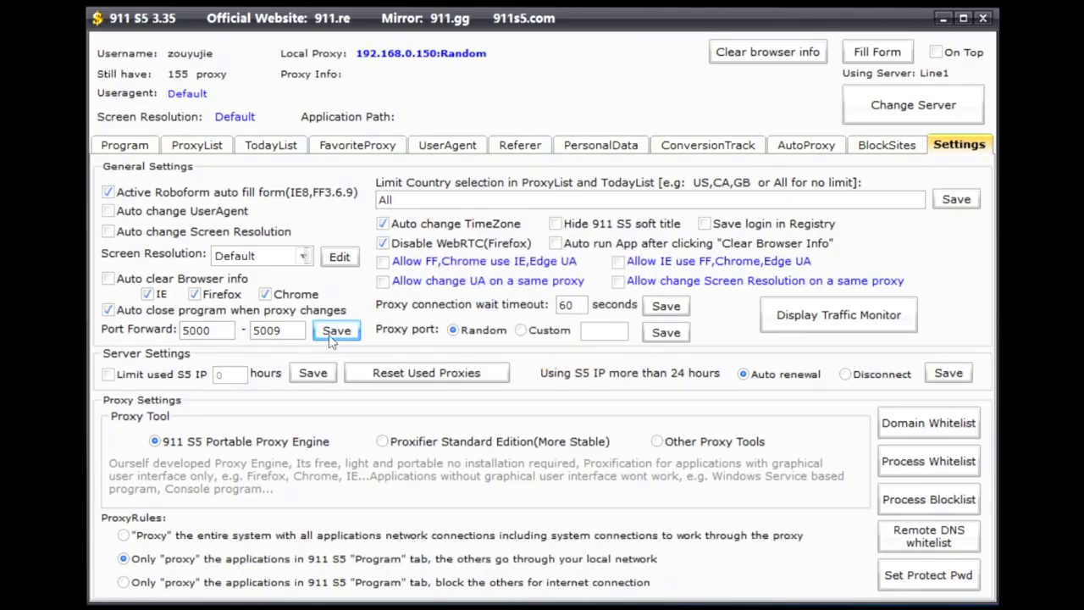
Filter proxies to KR and forward the Korean proxies, including Tonghae, to local ports up to 5004
click(203, 146)
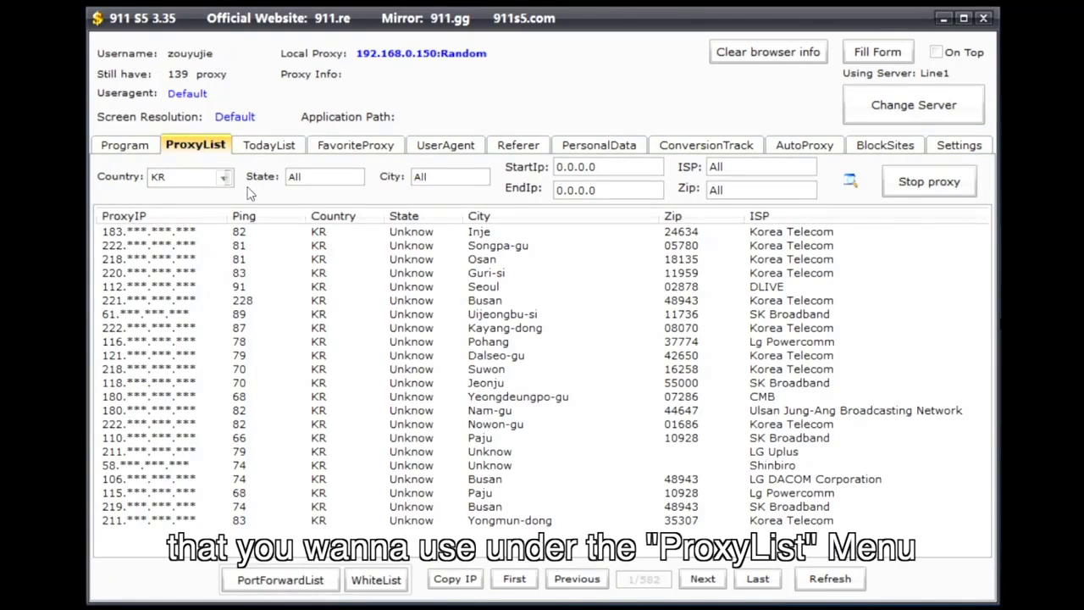
click(224, 177)
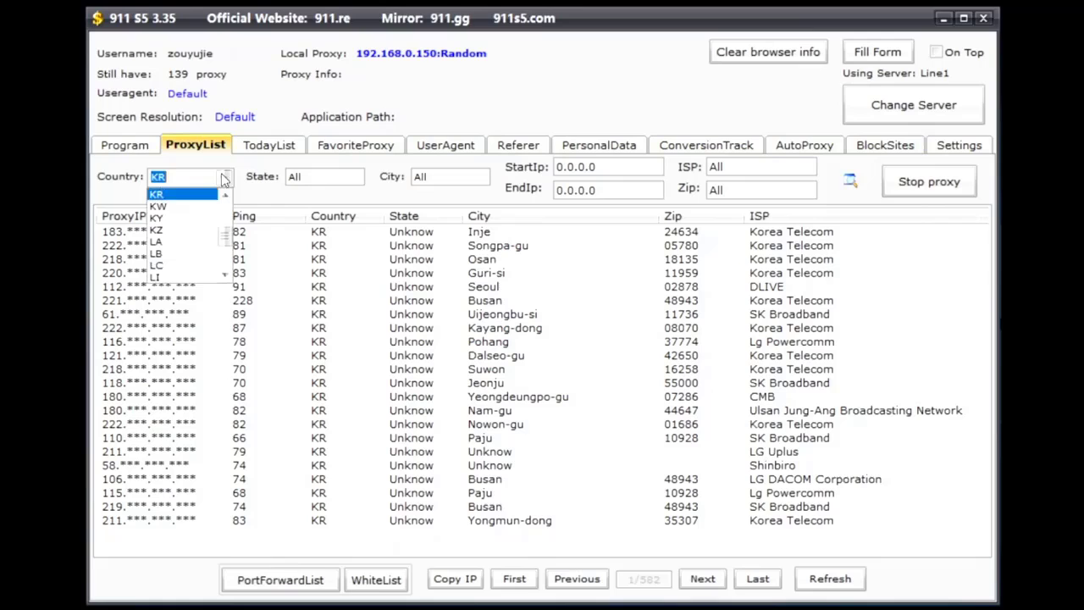
click(193, 196)
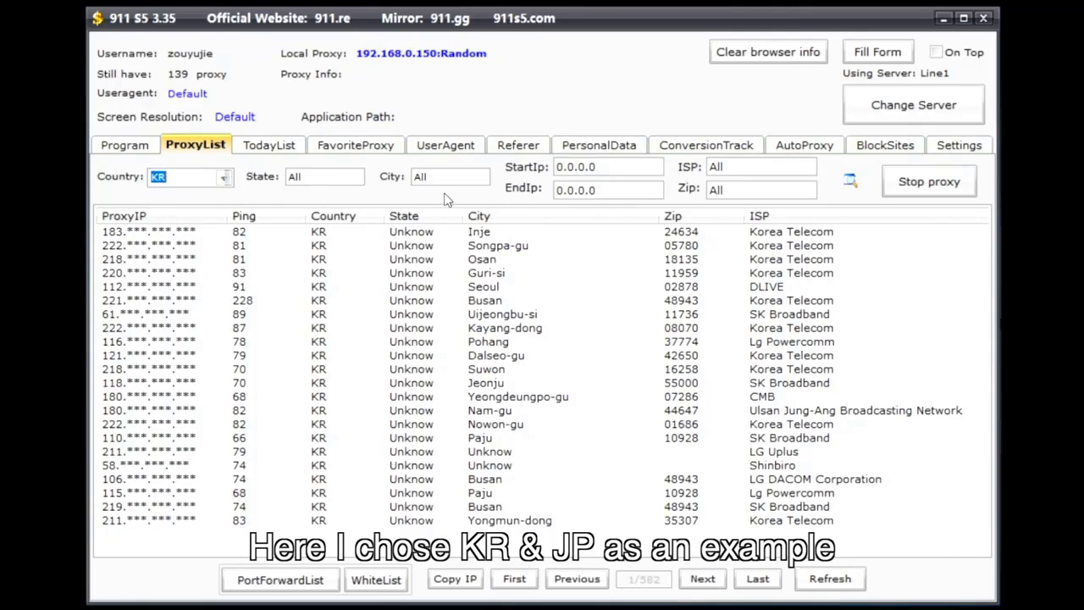
click(854, 186)
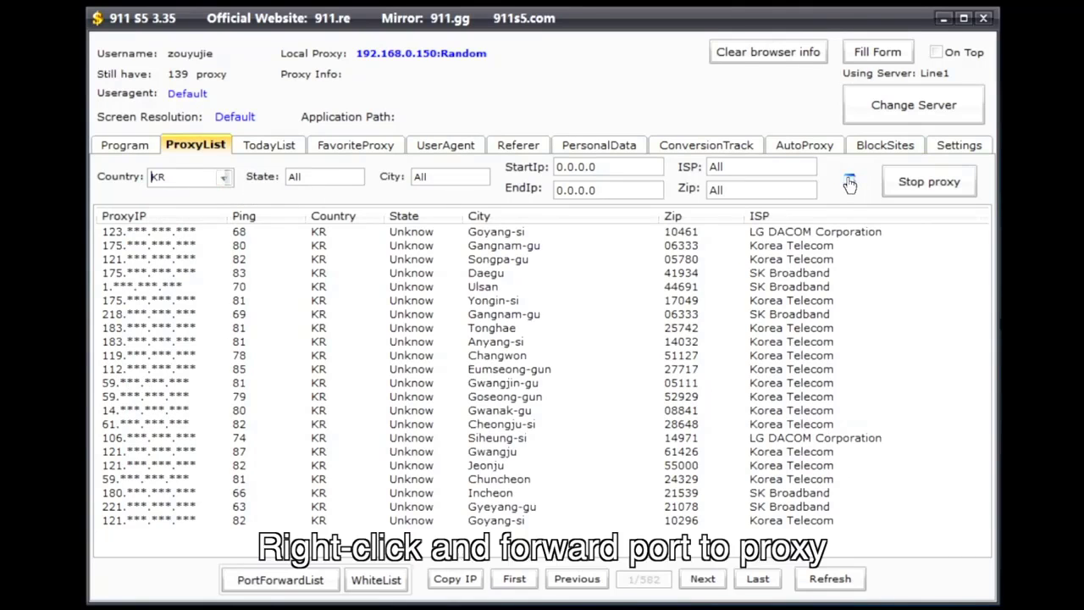
right_click(546, 273)
click(665, 312)
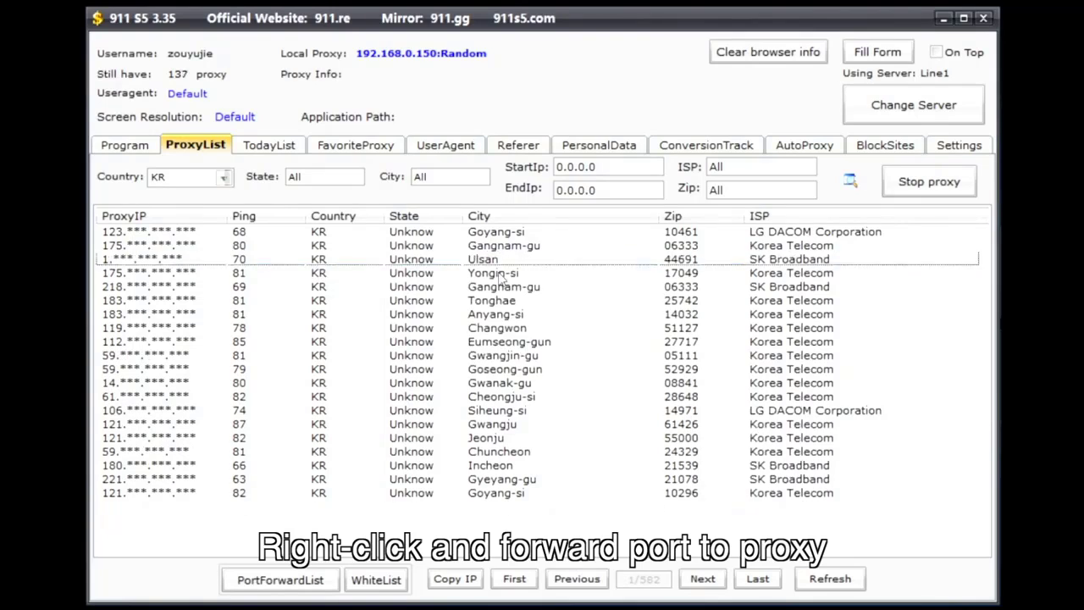
right_click(476, 274)
click(711, 358)
right_click(515, 274)
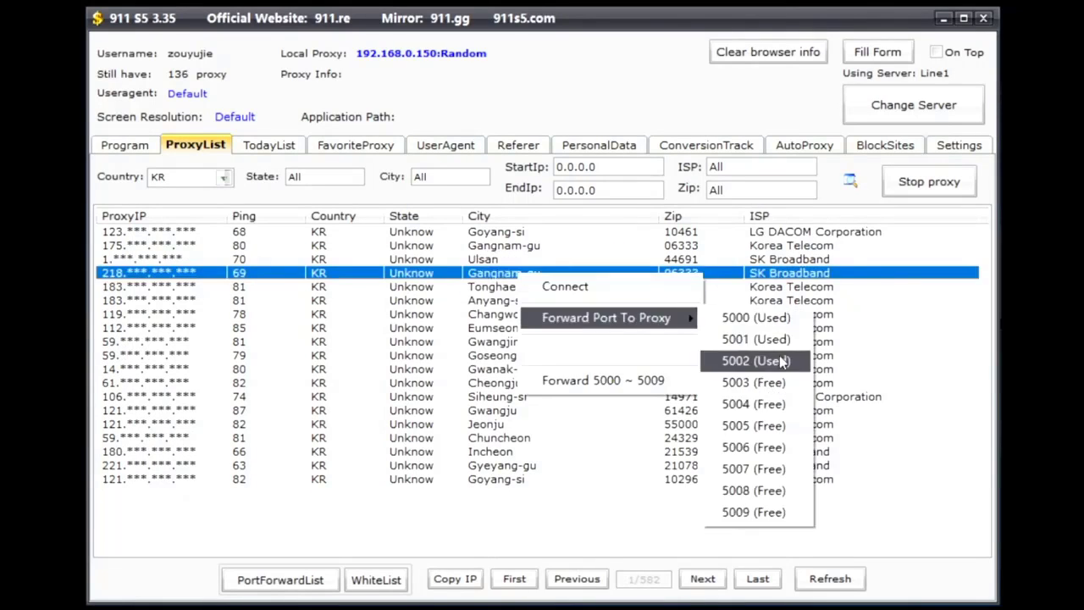
click(728, 386)
right_click(495, 279)
click(752, 407)
Filter proxies to JP and forward the Tokyo, Sendai and other Japanese proxies to free ports
text(JP)
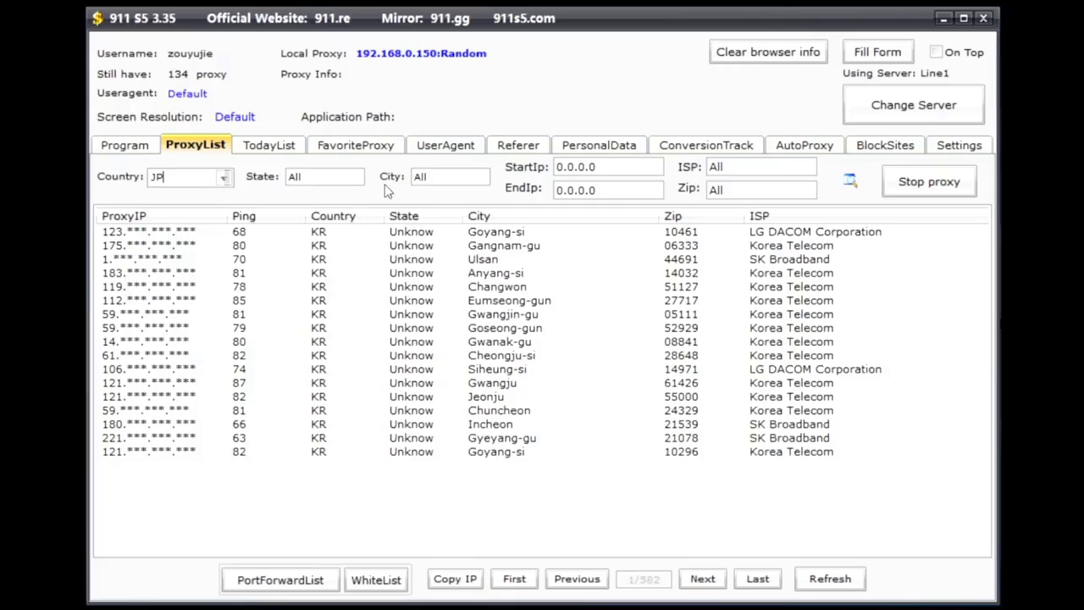
click(850, 180)
right_click(512, 247)
click(750, 405)
right_click(496, 256)
click(733, 424)
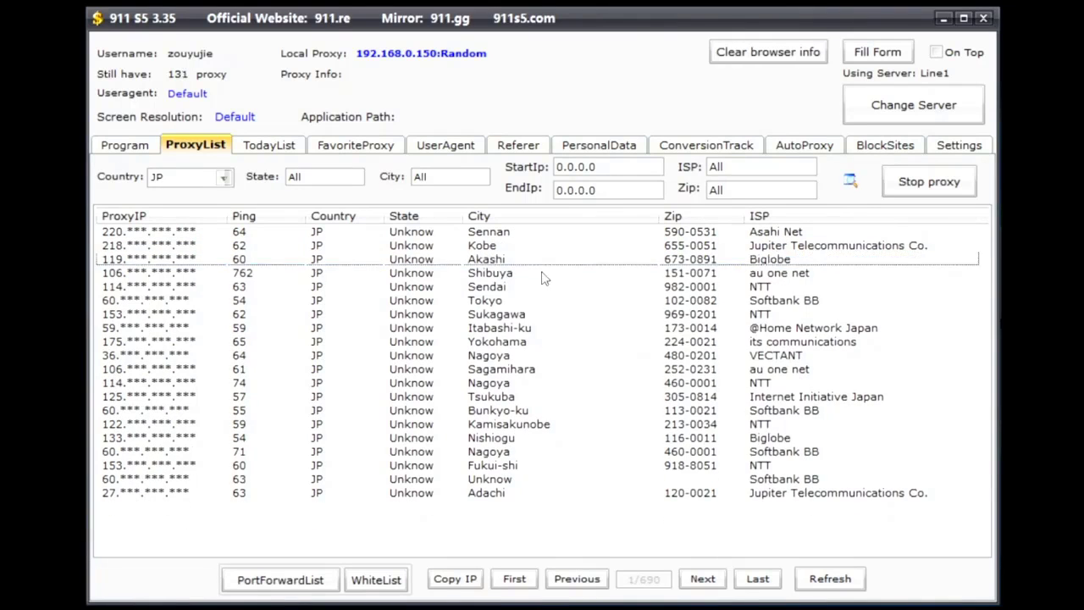
right_click(500, 258)
click(742, 453)
right_click(491, 271)
click(728, 481)
right_click(496, 273)
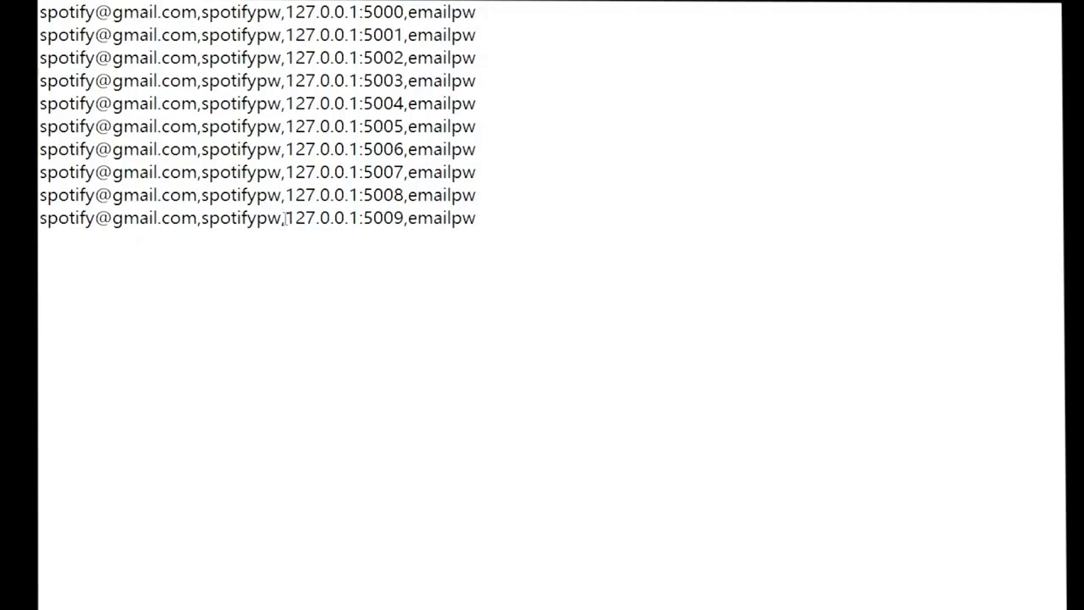
Highlight the 127.0.0.1 local proxy address on the last Notepad account line
drag(285, 218, 403, 222)
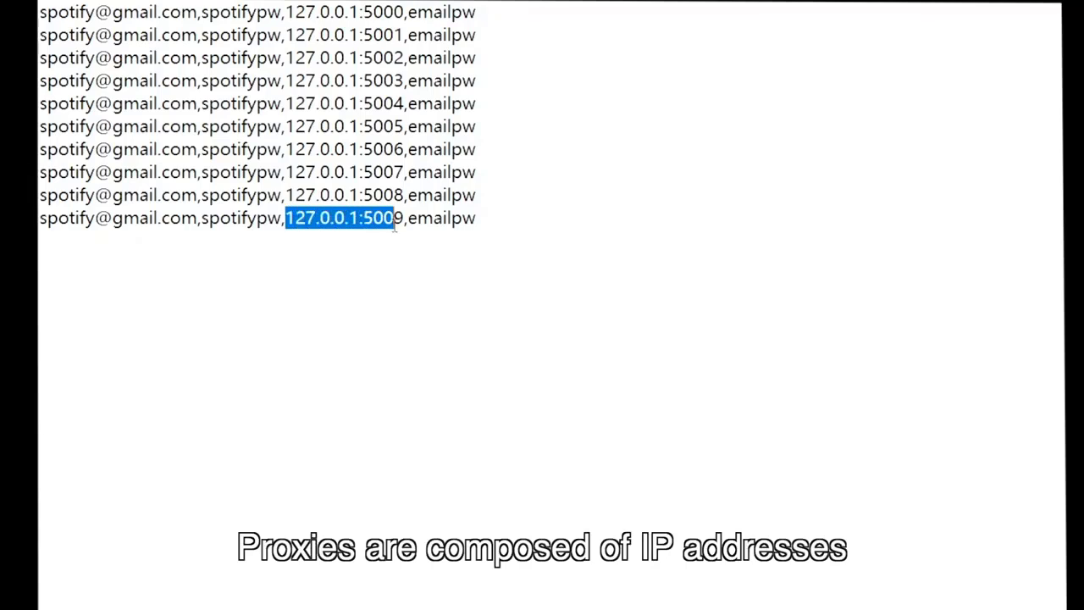
click(561, 251)
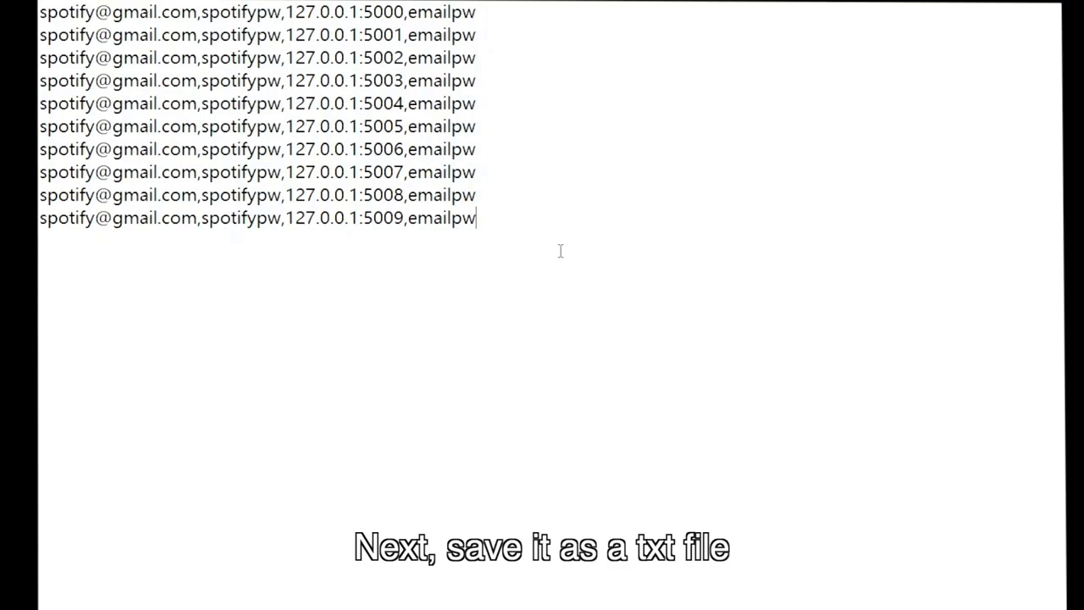
Add a Spotify category named 'KR & JP' with Outlook as its email protocol
click(68, 161)
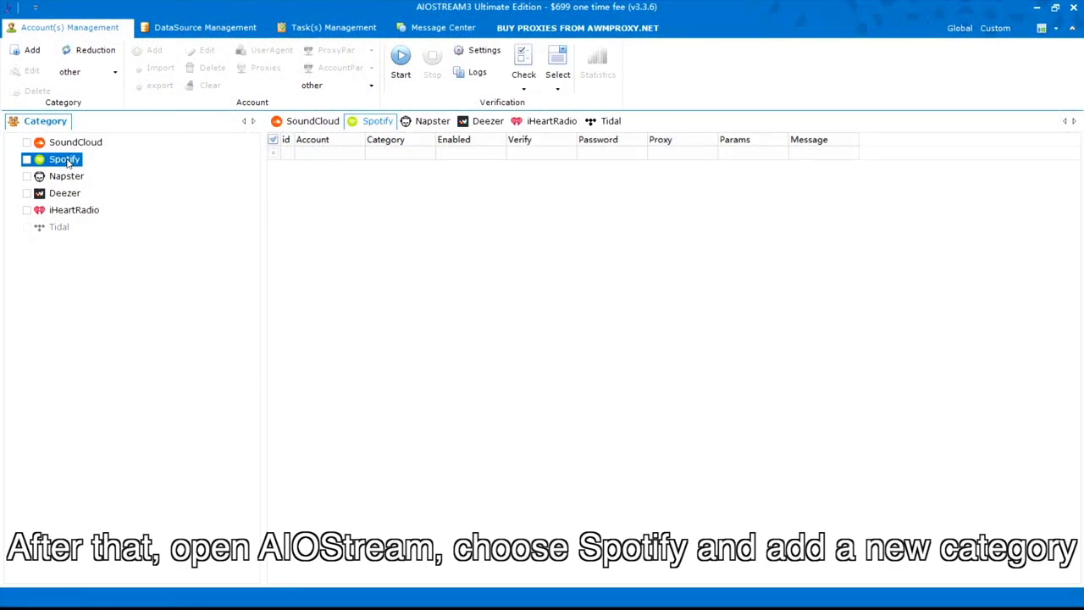
click(32, 50)
text(KR & JP)
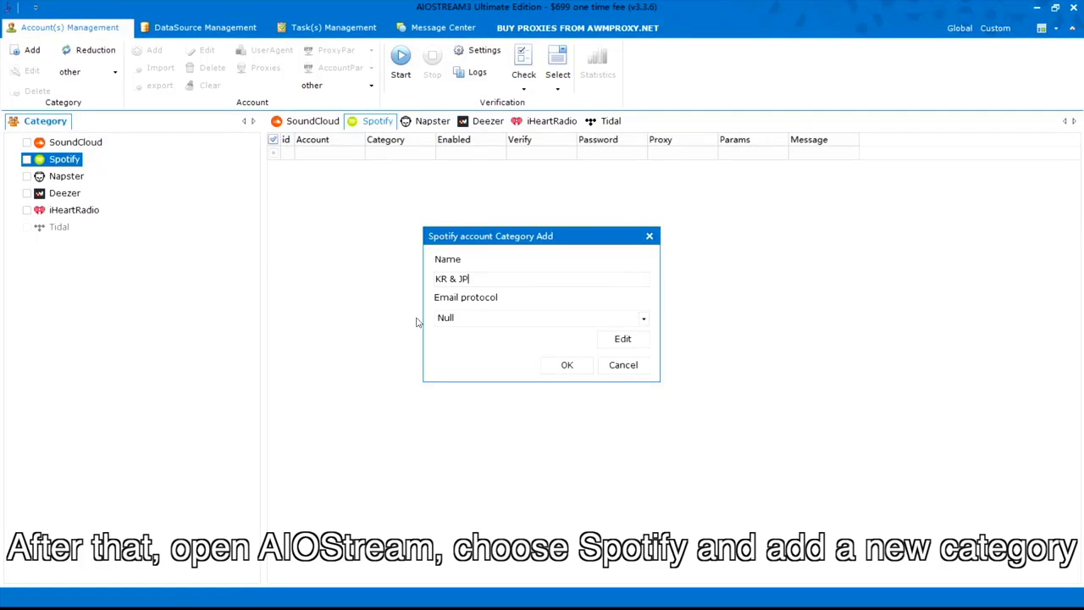
click(446, 319)
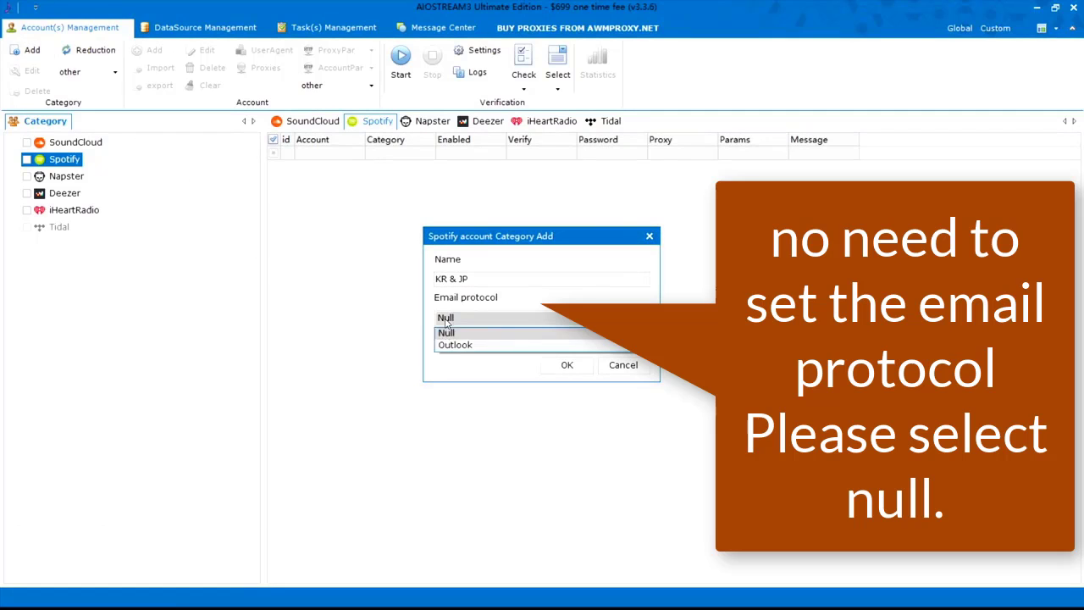
click(575, 343)
click(614, 339)
click(170, 194)
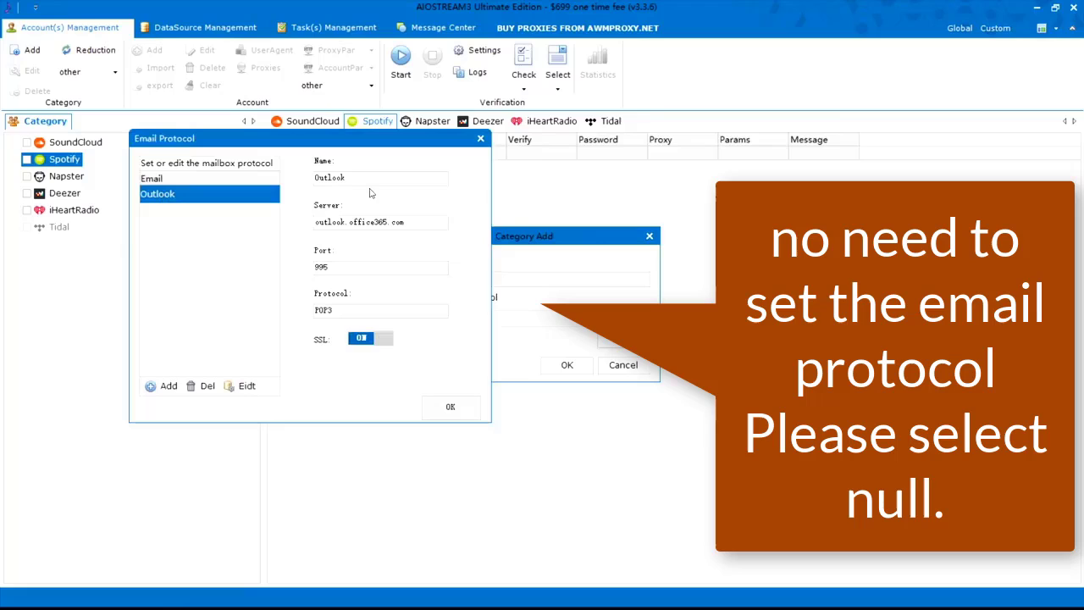
click(451, 406)
click(483, 318)
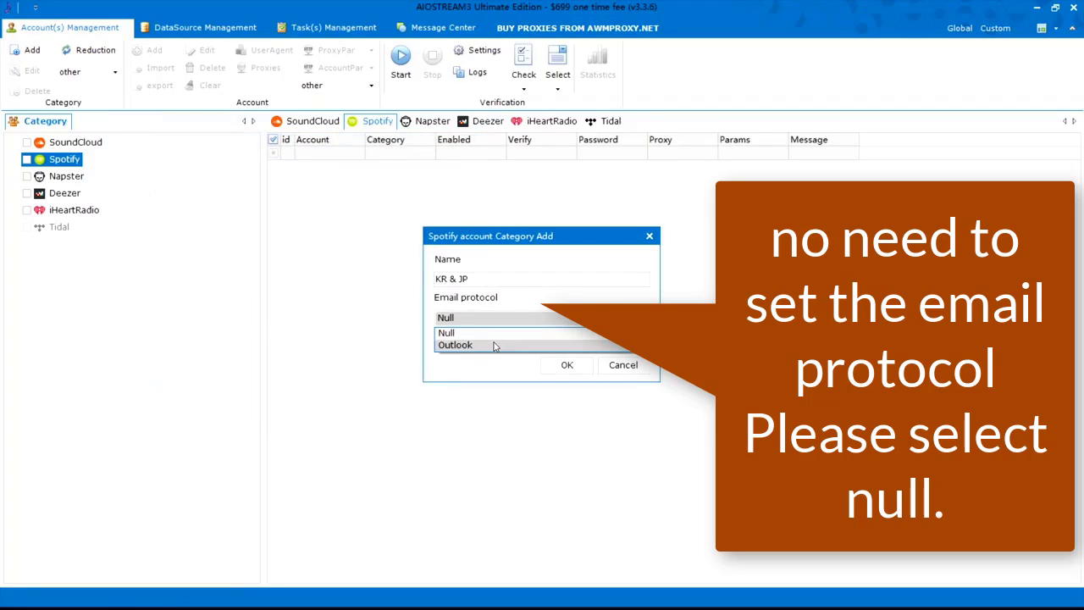
click(494, 345)
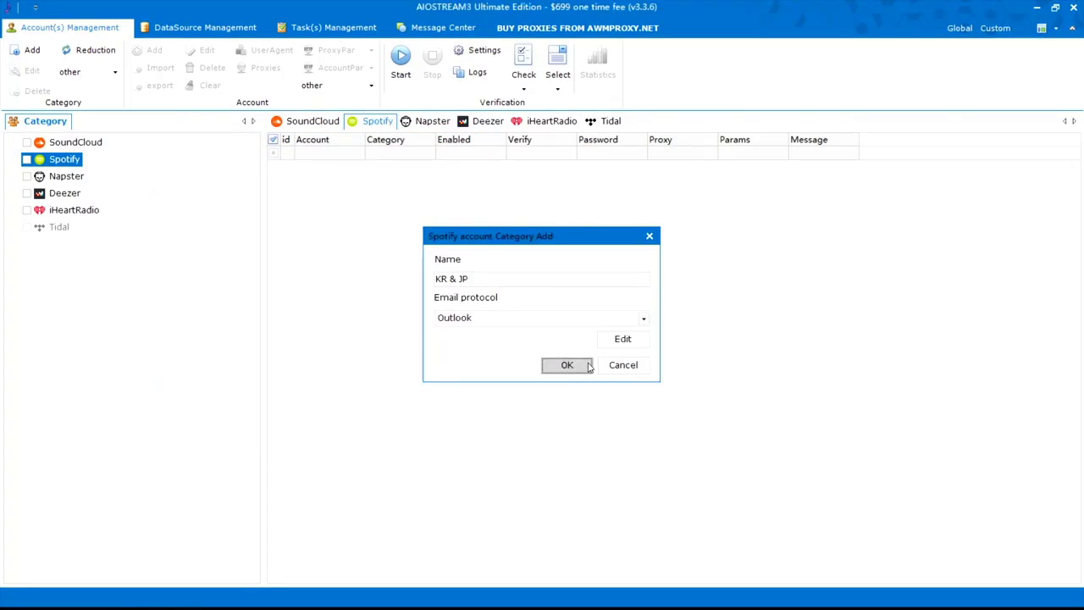
click(569, 364)
Import the accounts from a TXT file into KR & JP with Create Account ticked
click(81, 177)
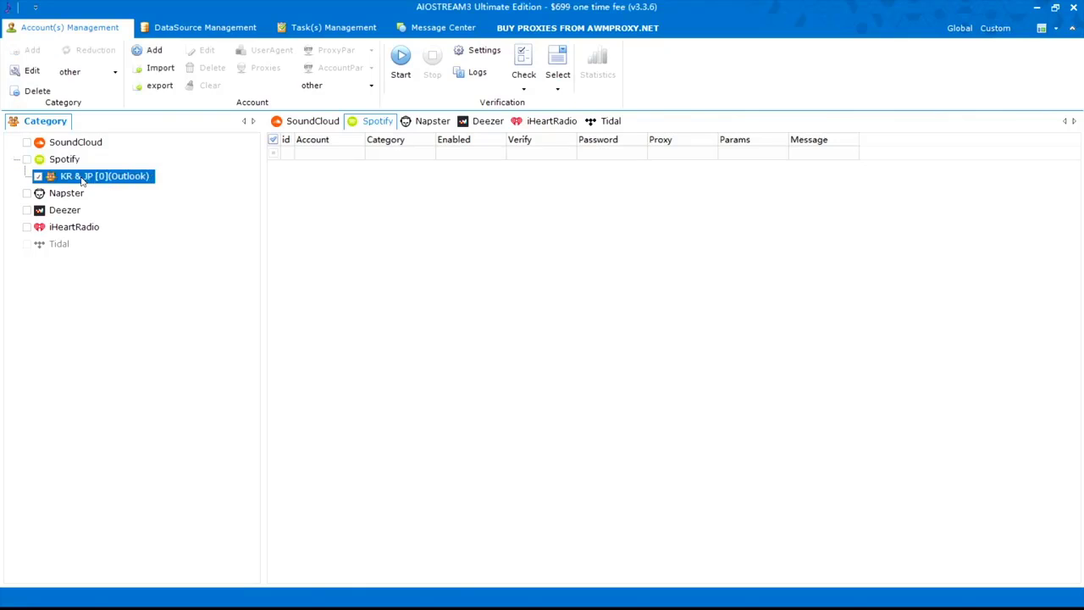
click(160, 69)
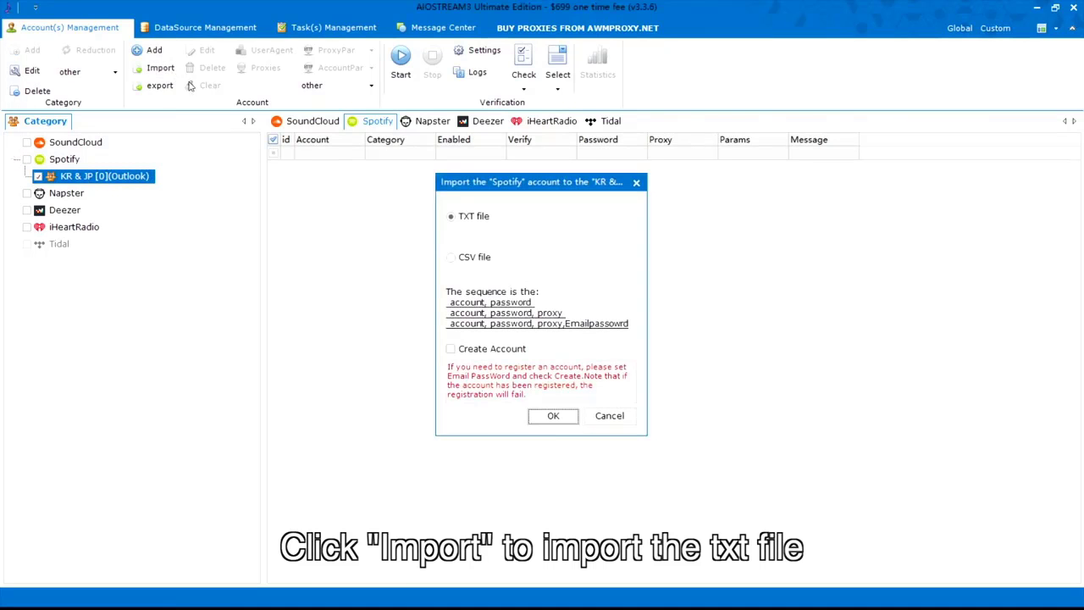
click(487, 356)
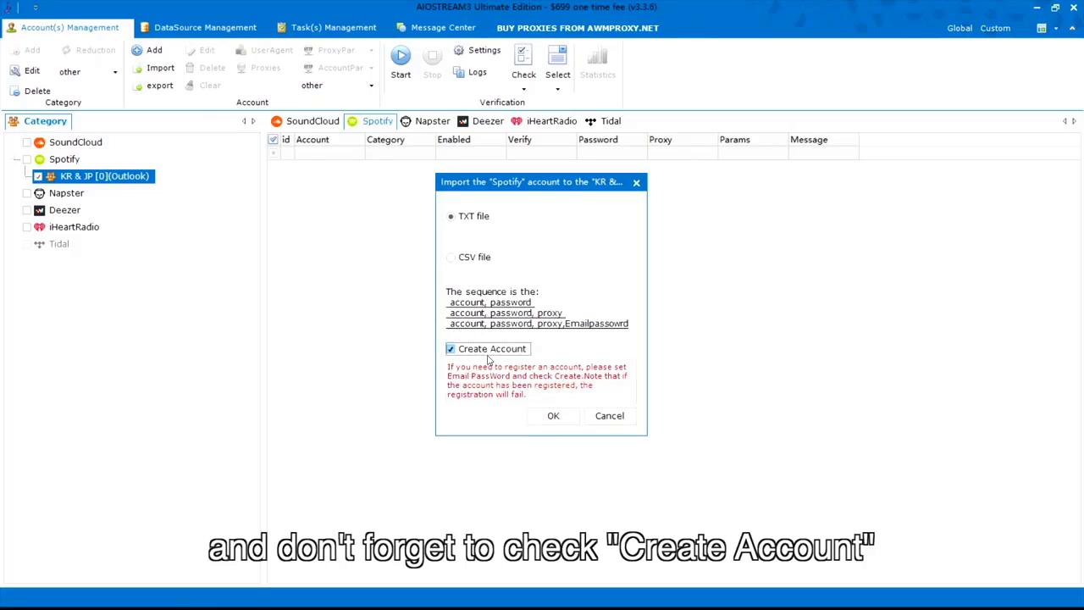
click(550, 415)
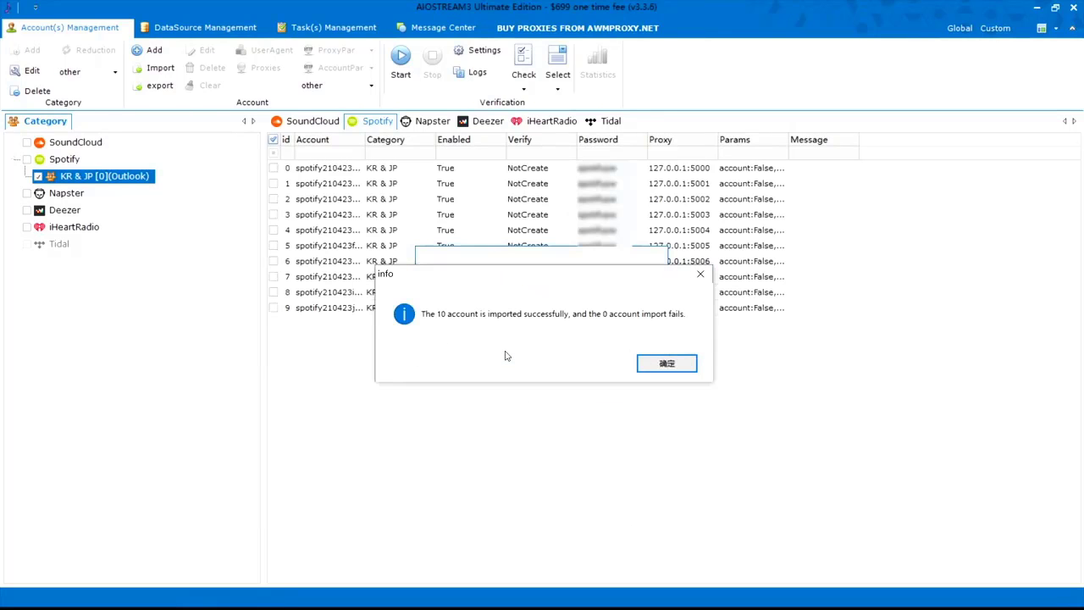
In verification settings, enable auto-disable of failed accounts and set maximum threads to 5
click(666, 363)
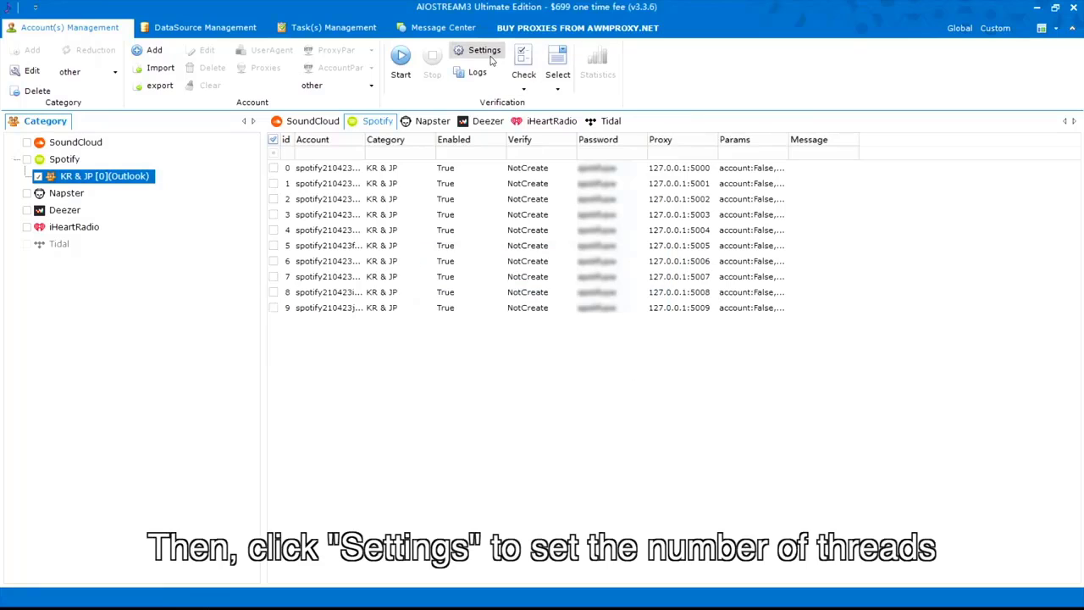
click(489, 56)
click(601, 300)
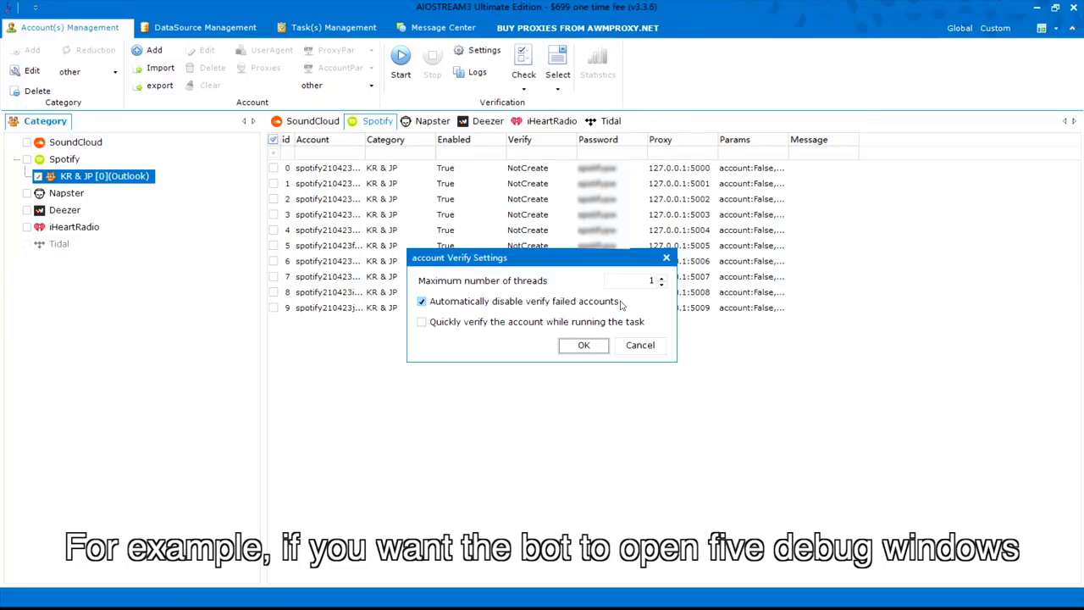
double_click(649, 281)
text(5)
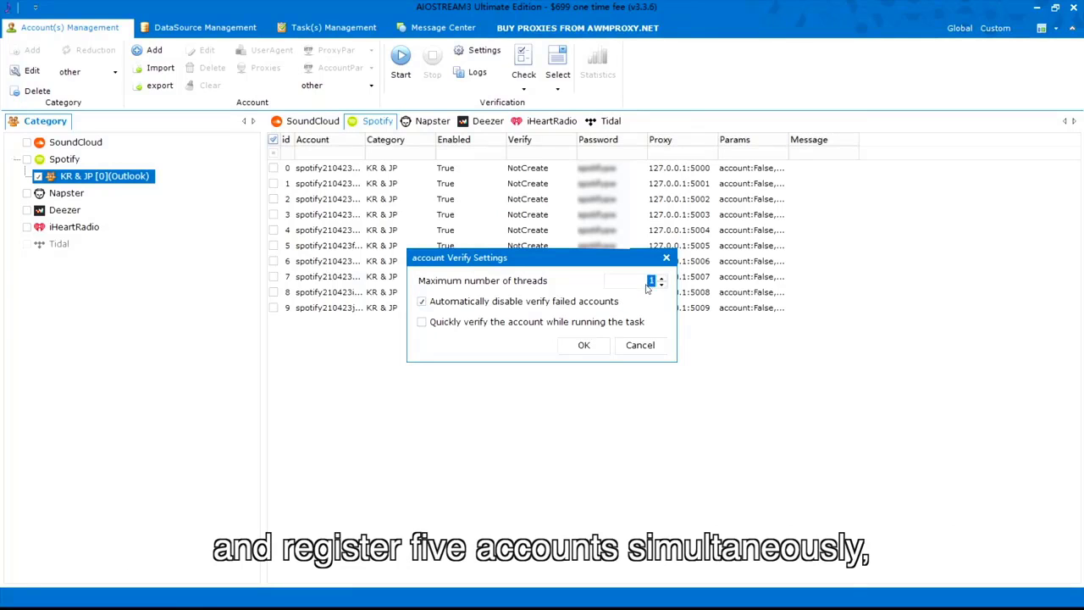
Enable automatic 2Captcha solving with the API key and proxy status checks, then tick accounts 0–4
click(583, 344)
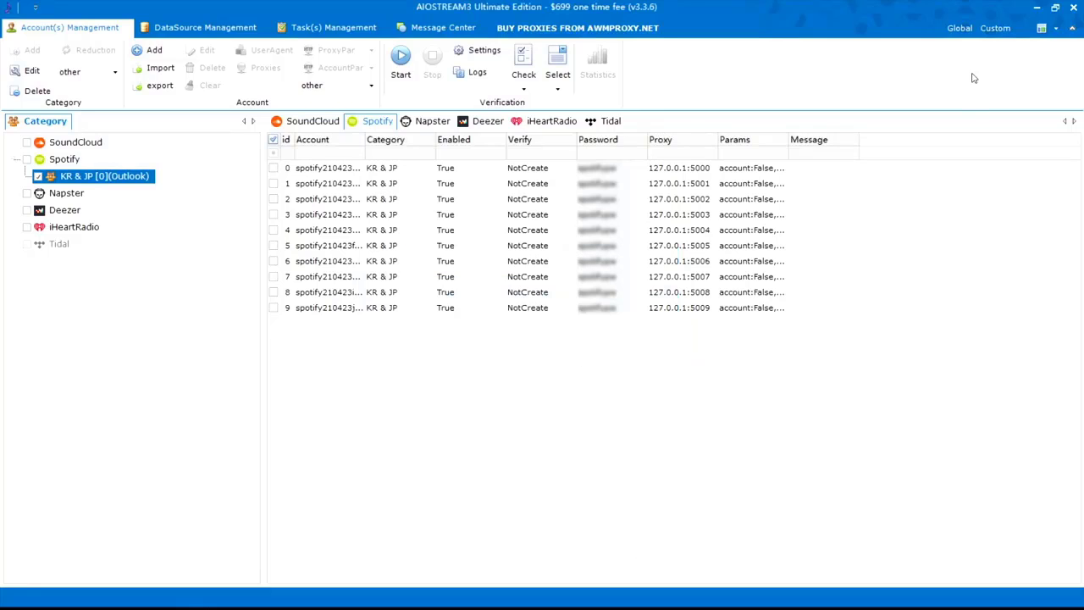
click(959, 28)
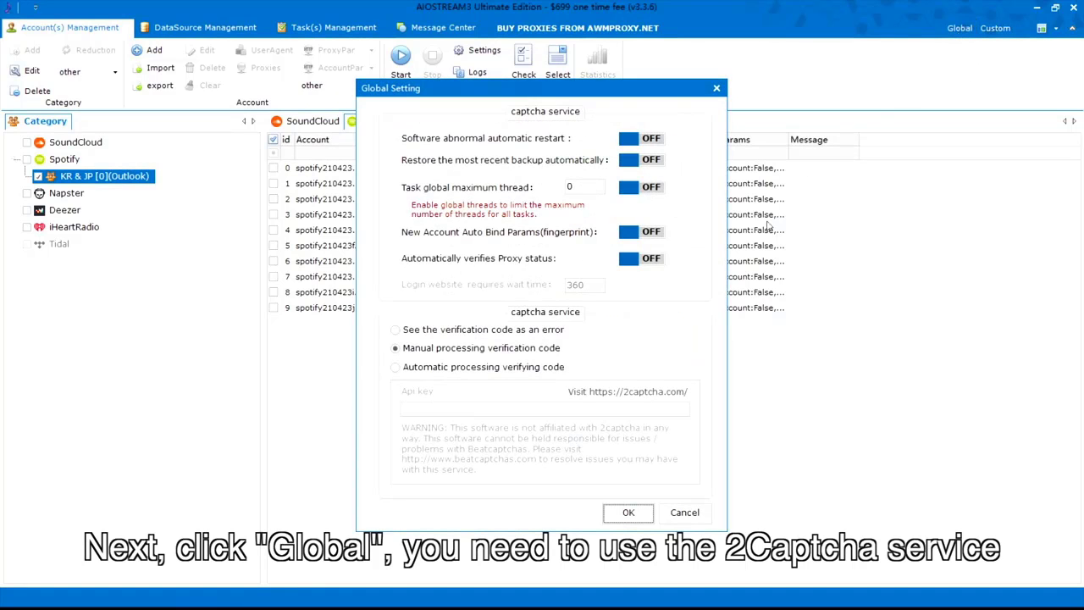
click(559, 367)
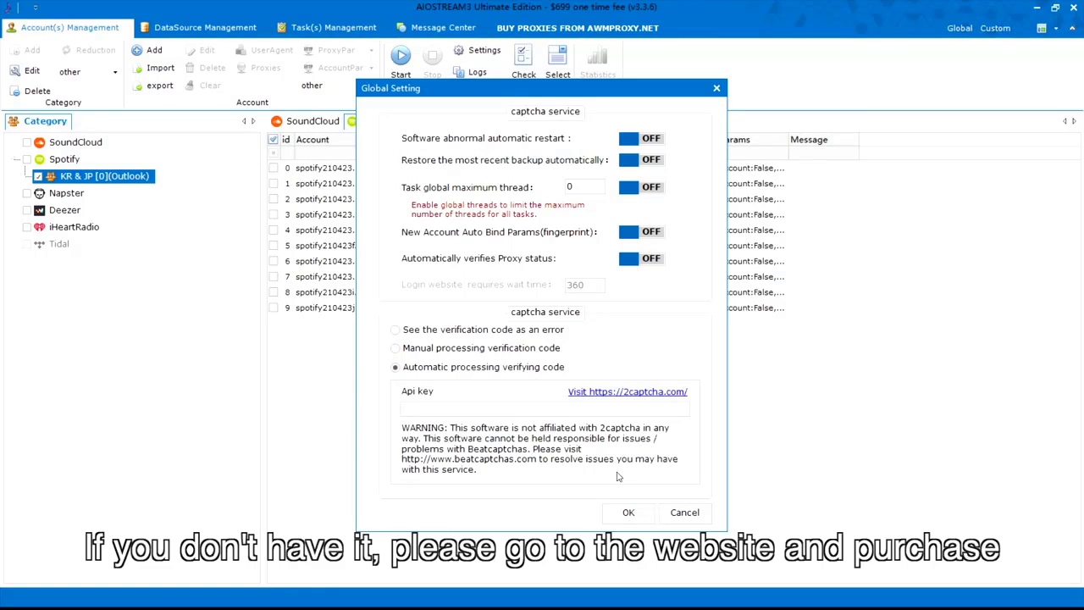
key(ctrl+v)
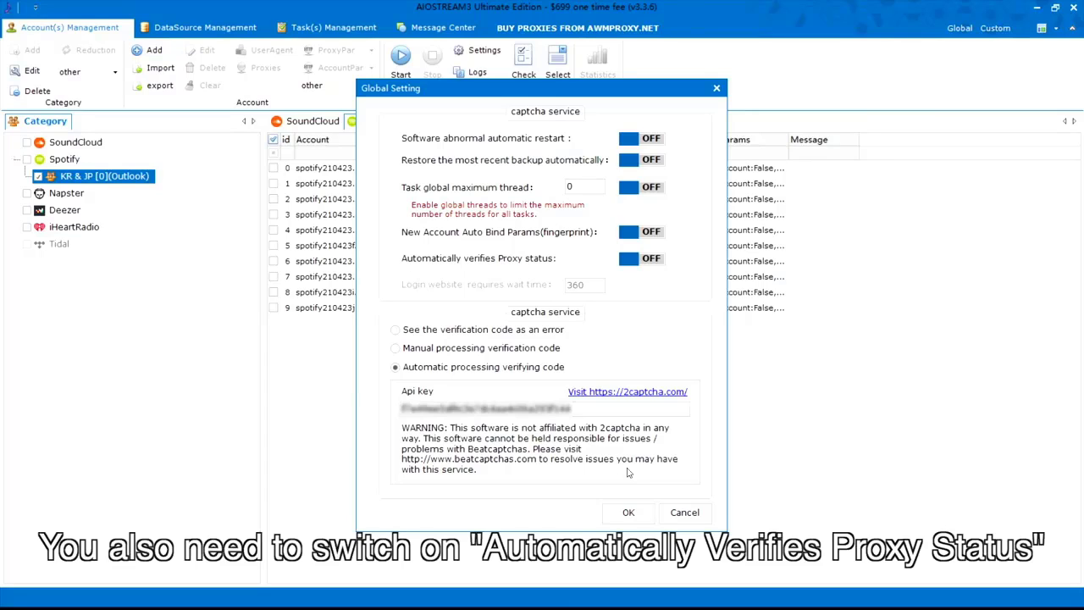
click(658, 263)
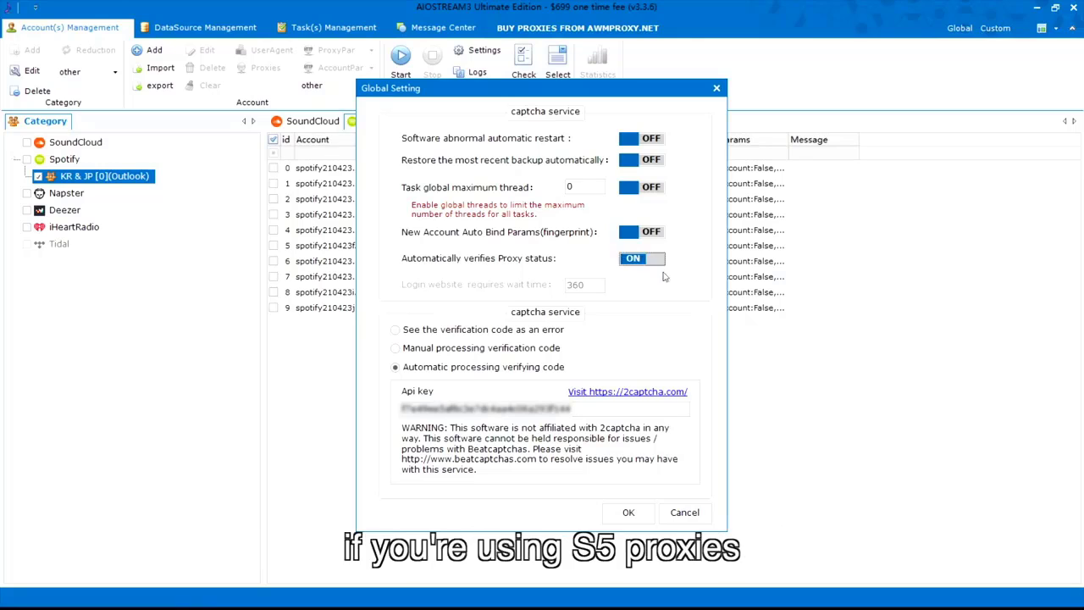
click(628, 513)
drag(272, 168, 273, 234)
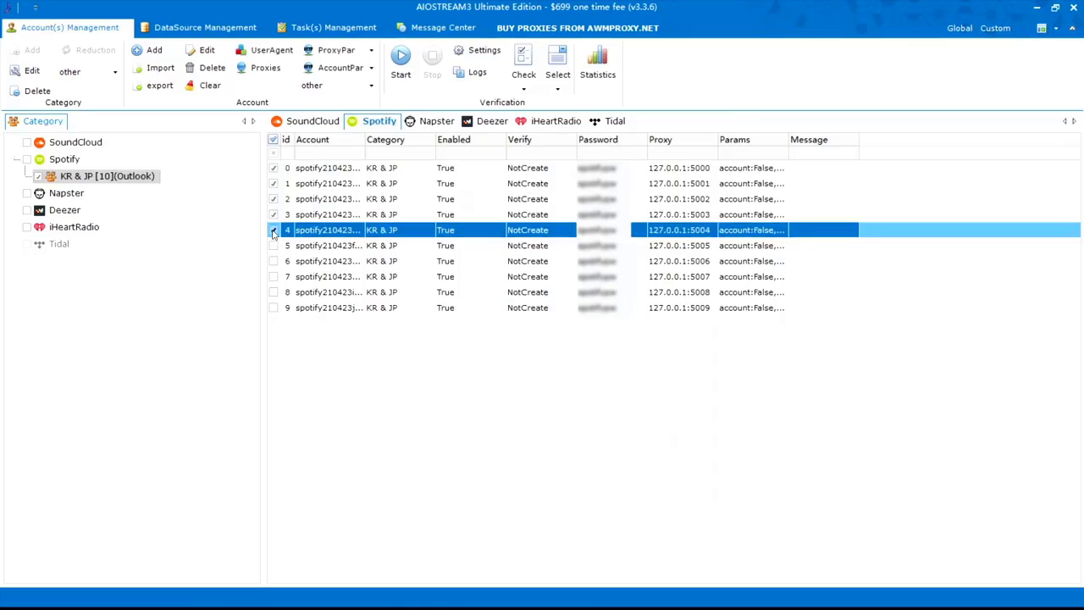
Start account creation for ticked accounts 0–4 and wait until all show Verified
click(400, 59)
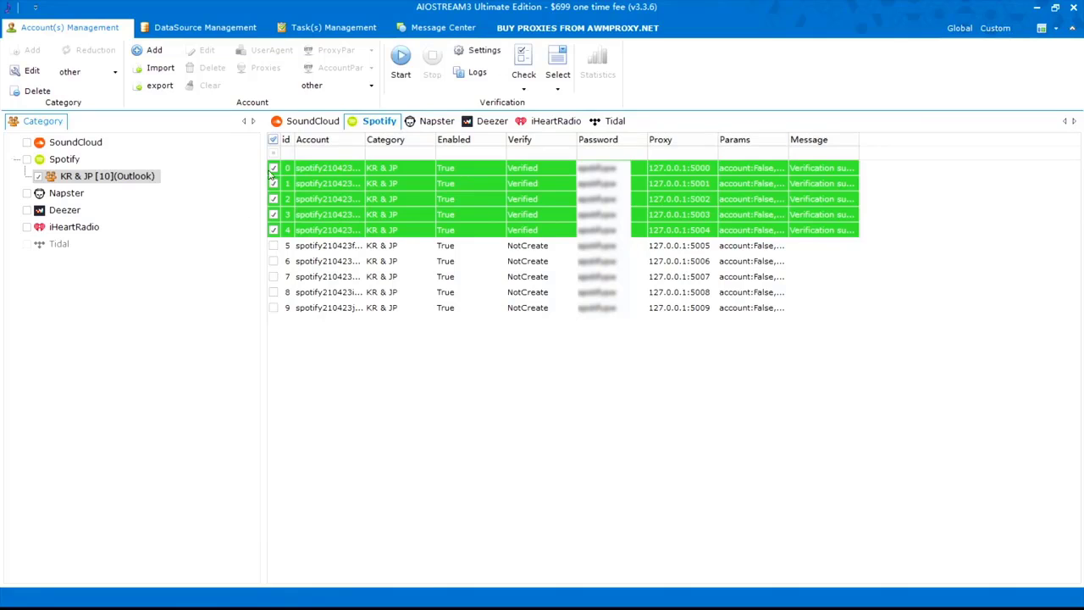
Switch the ticks from accounts 0–4 to 5–9 and start their account creation run
drag(272, 168, 274, 307)
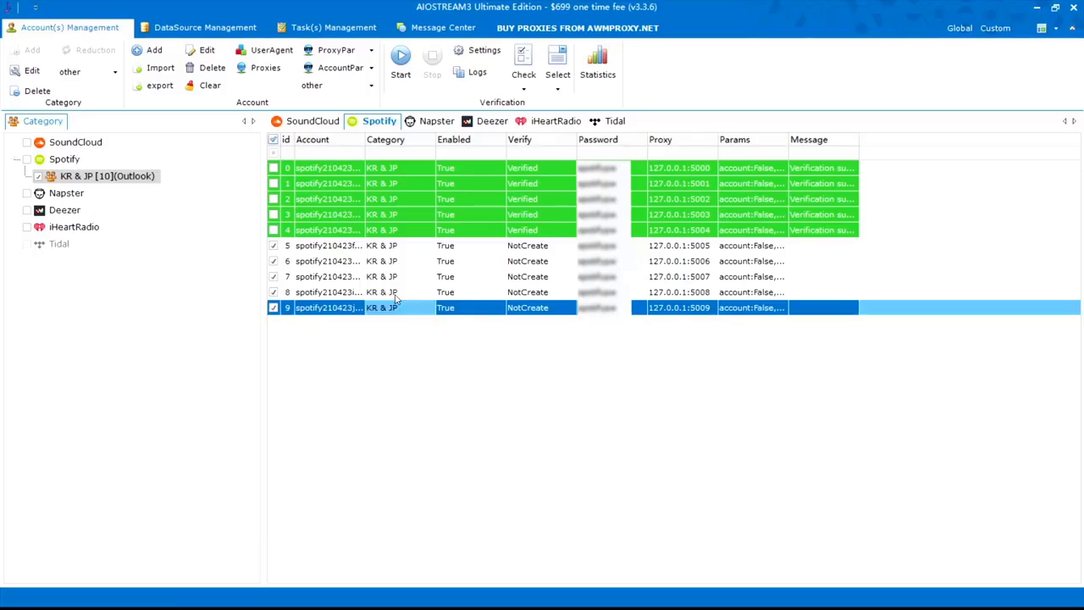
click(398, 74)
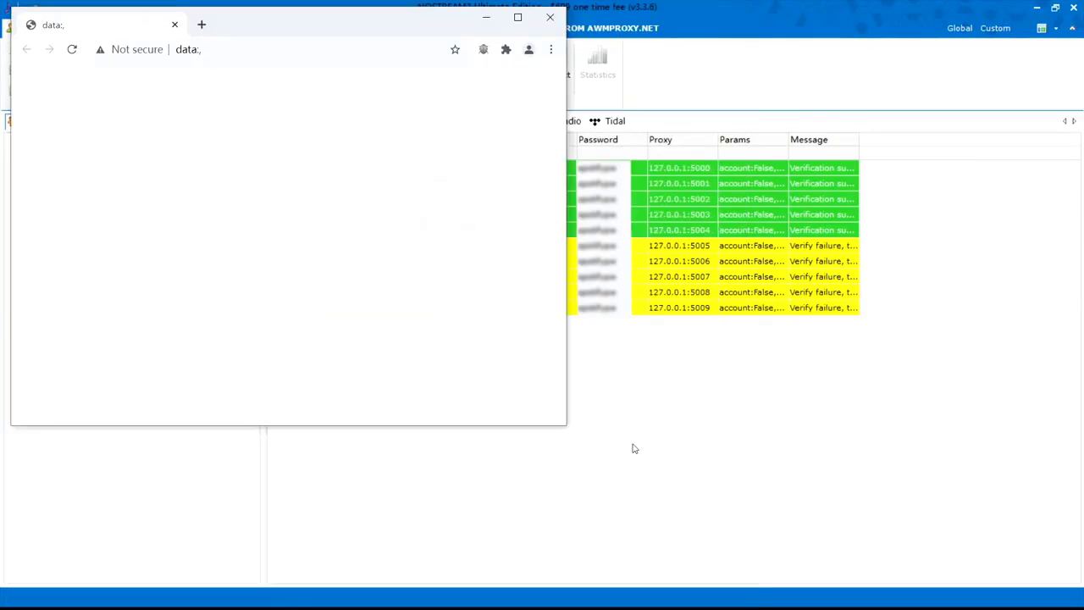